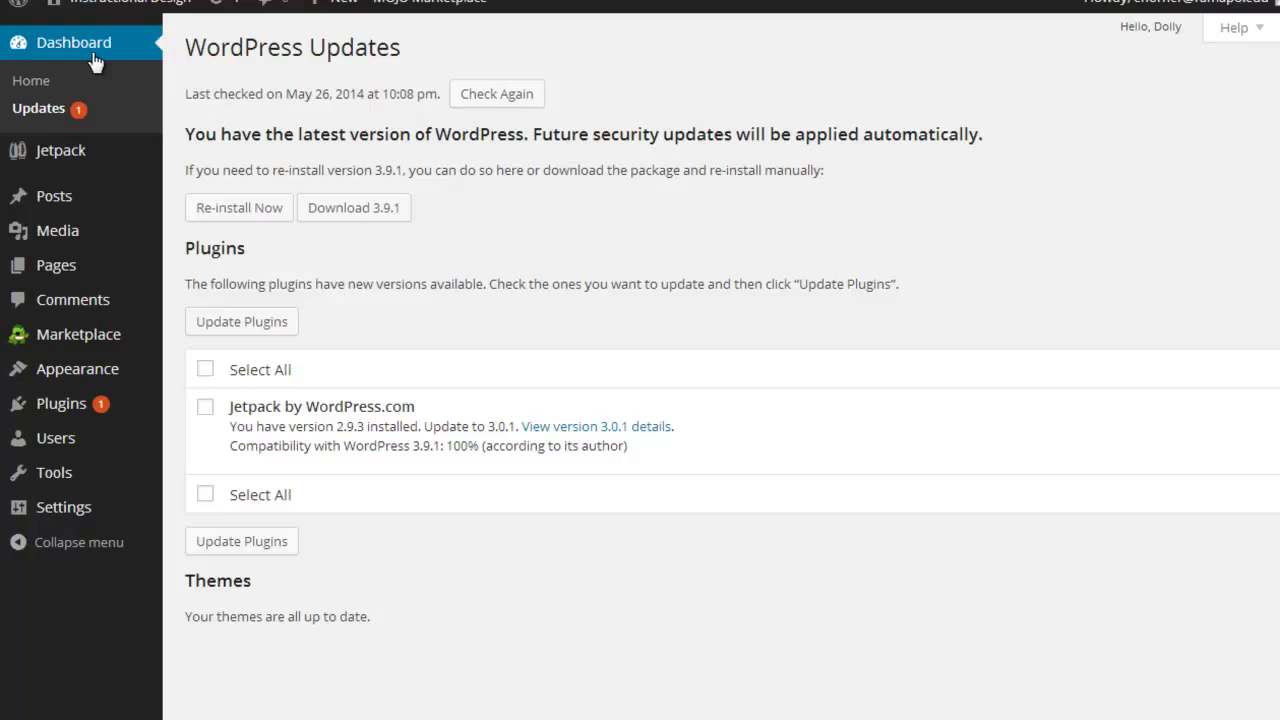
Open the Media Library's new upload page and bring up the file selection dialog.
{"action": "left_click", "coordinate": [60, 232]}
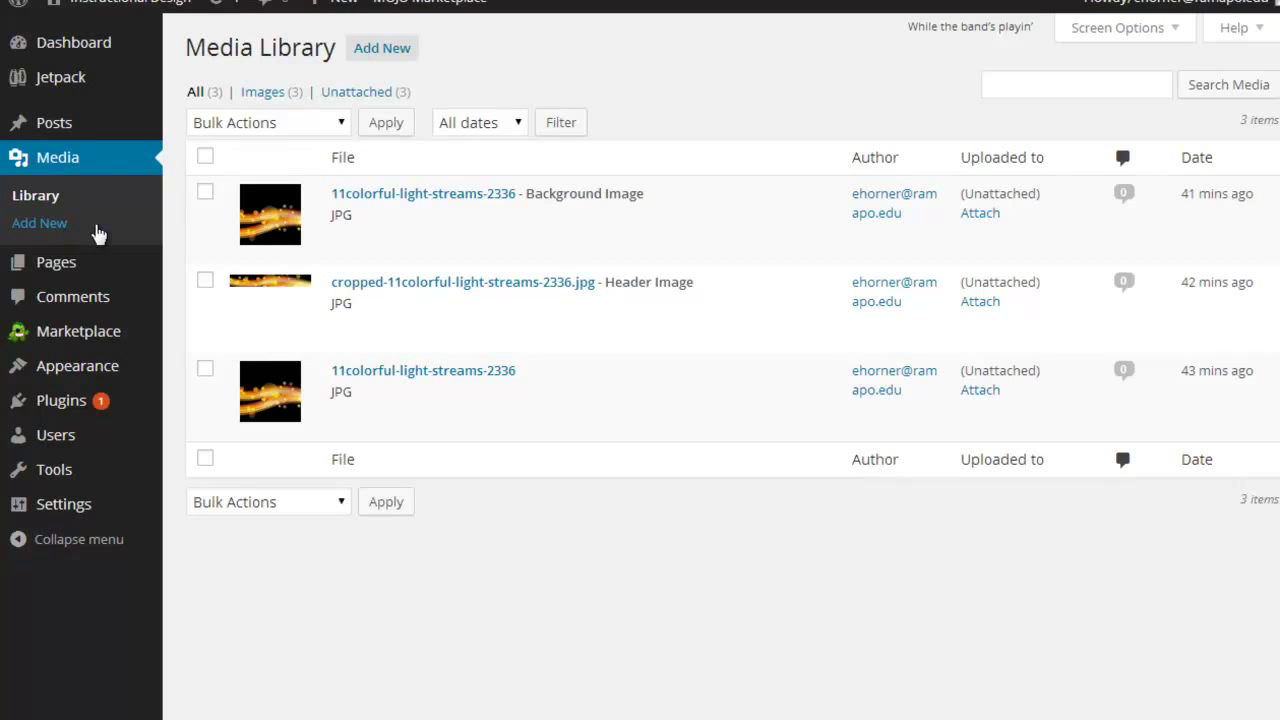
{"action": "left_click", "coordinate": [367, 54]}
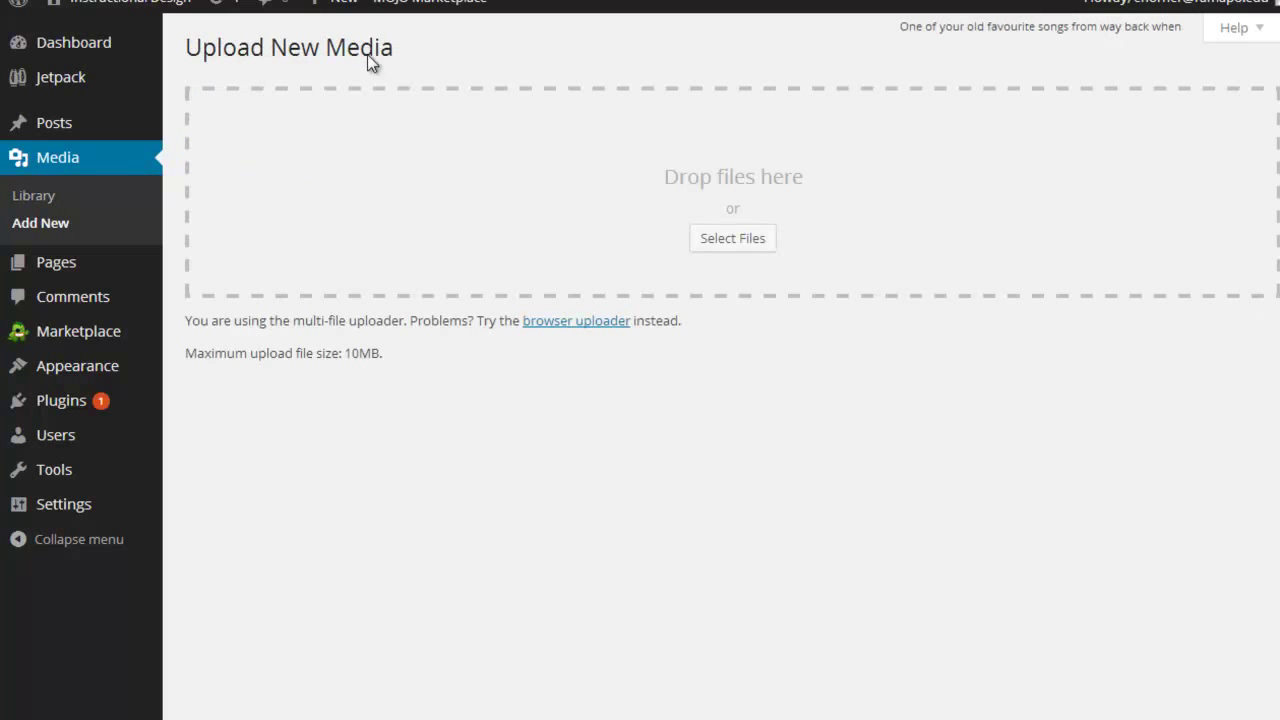
{"action": "left_click", "coordinate": [737, 245]}
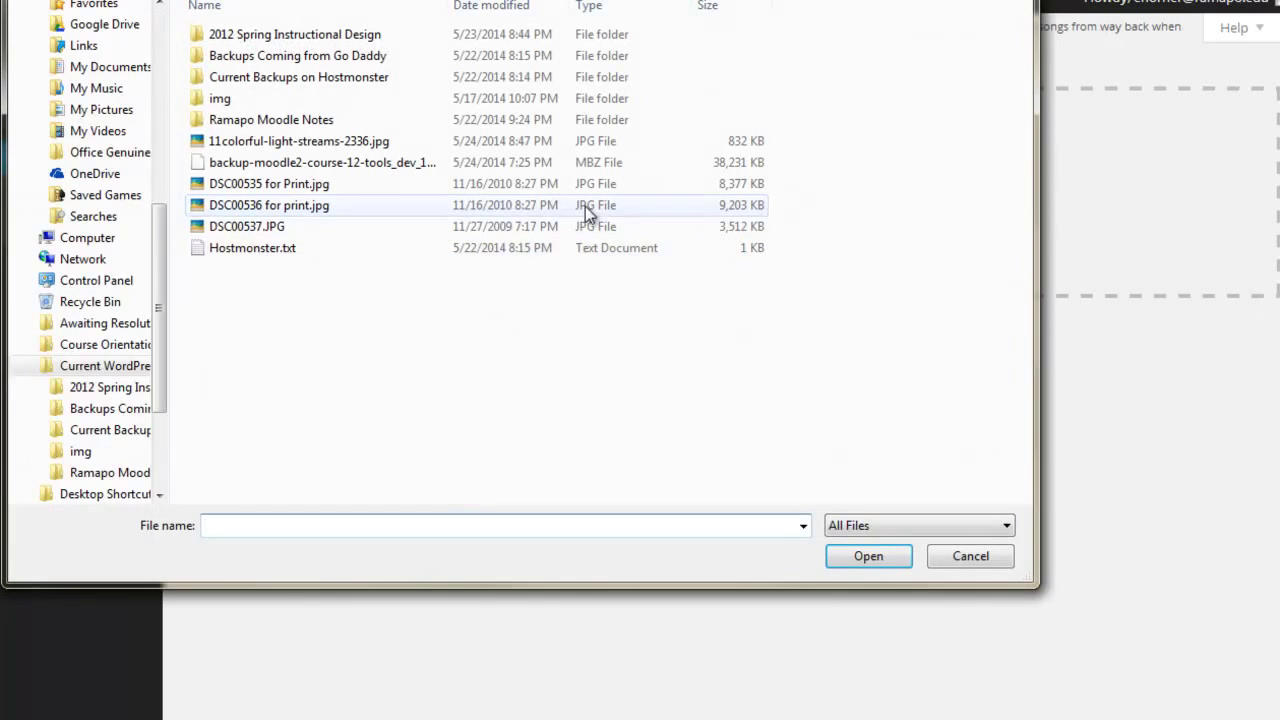
Upload "1BEFORE Instructional Design _ MSET Ramapo.pdf" from the Desktop folder to the Media Library.
{"action": "left_click_drag", "start_coordinate": [160, 260], "coordinate": [165, 57]}
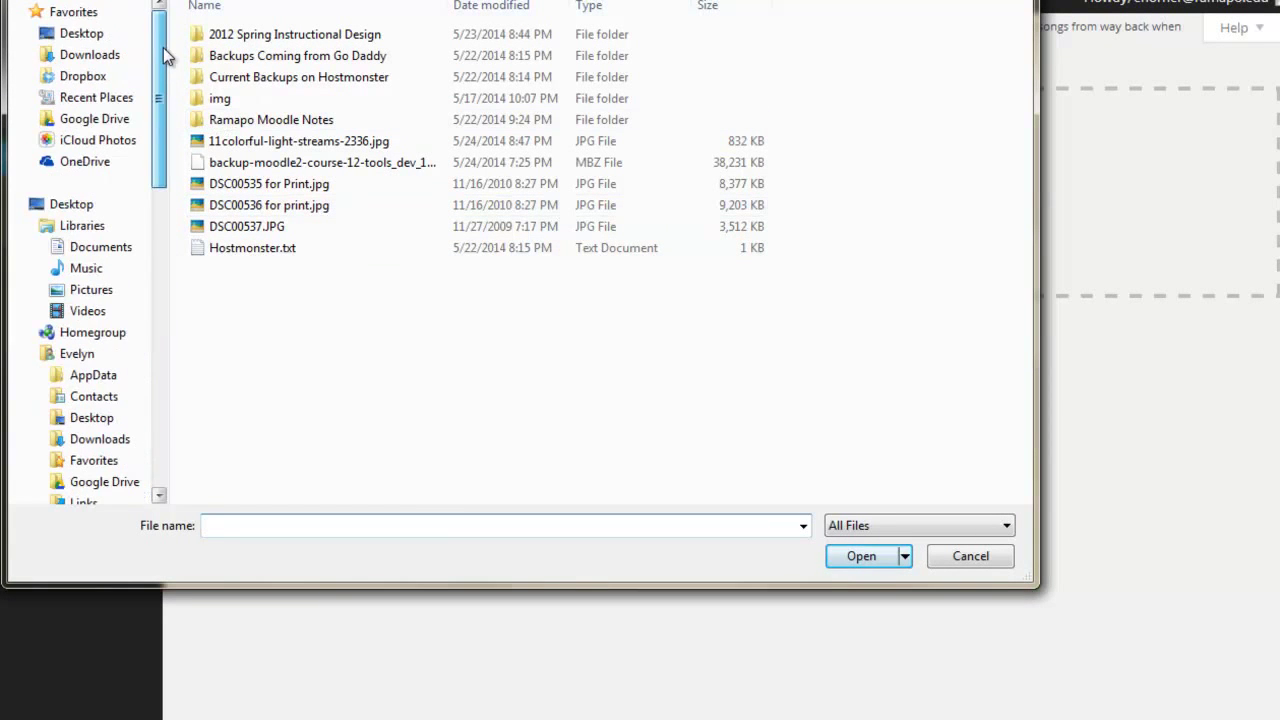
{"action": "scroll", "coordinate": [109, 40], "scroll_direction": "down", "scroll_amount": 9}
{"action": "left_click", "coordinate": [105, 25]}
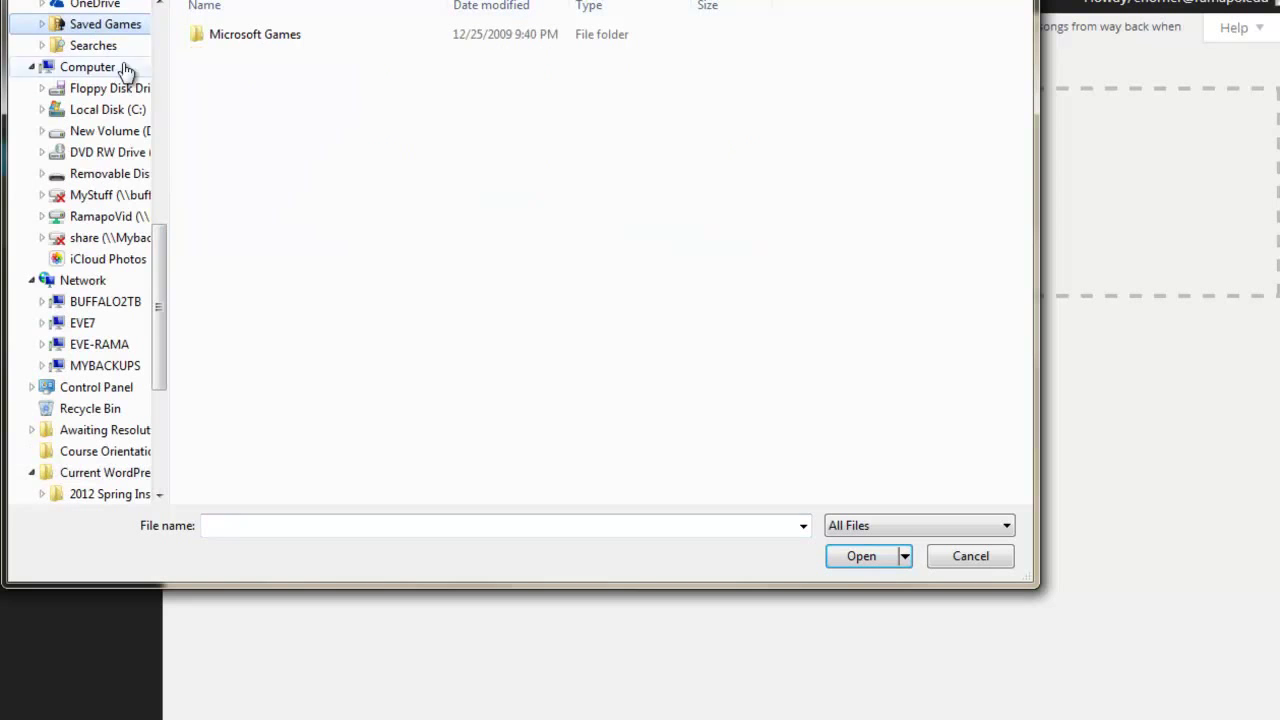
{"action": "left_click_drag", "start_coordinate": [157, 266], "coordinate": [157, 55]}
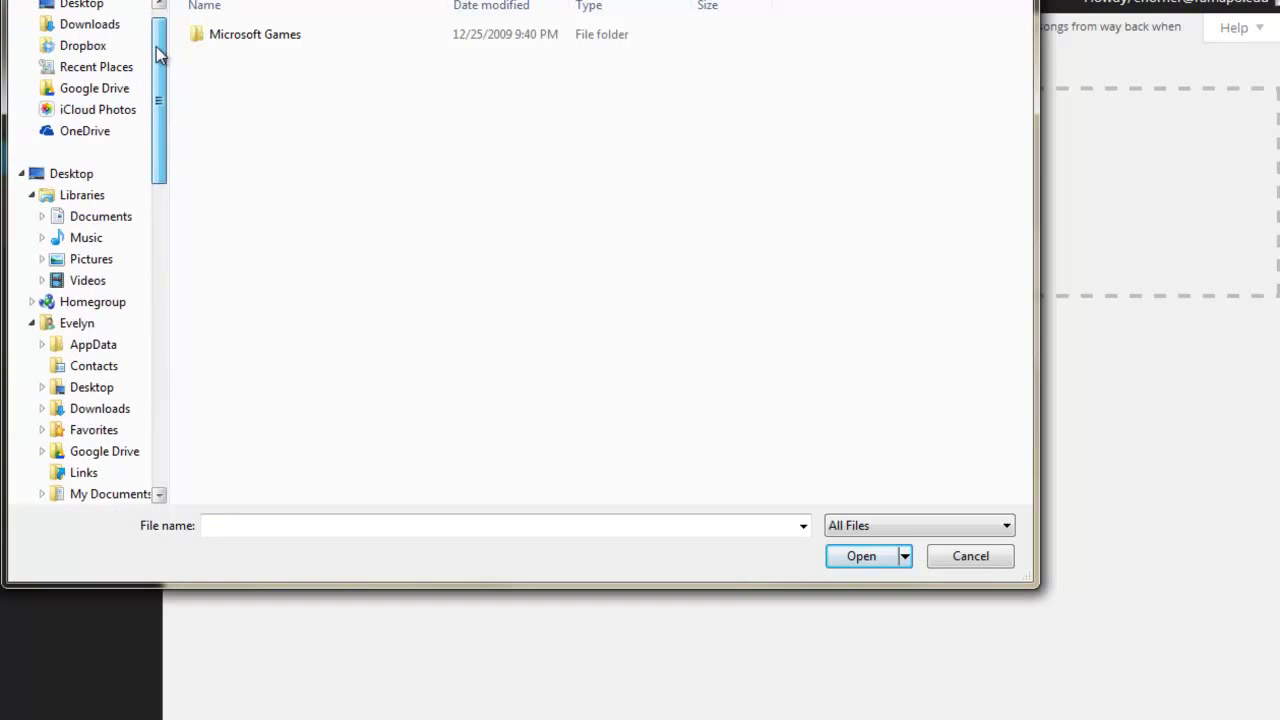
{"action": "left_click", "coordinate": [84, 6]}
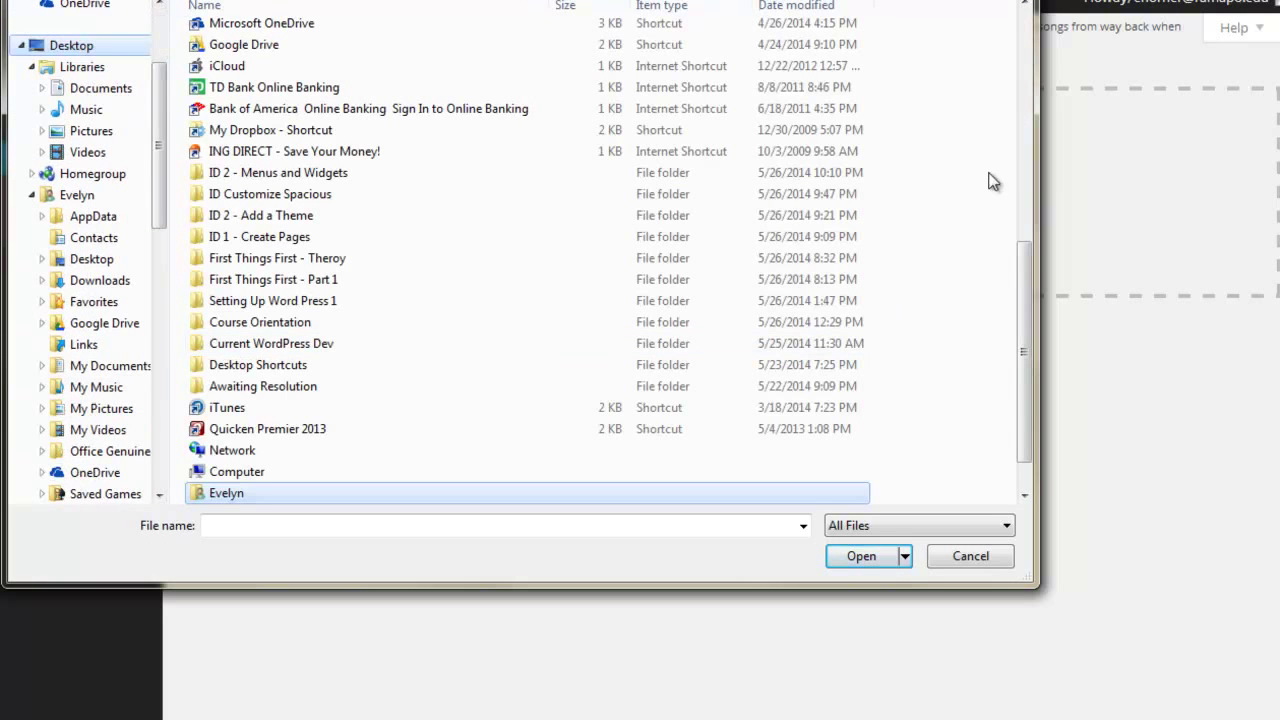
{"action": "left_click_drag", "start_coordinate": [1020, 286], "coordinate": [1011, 39]}
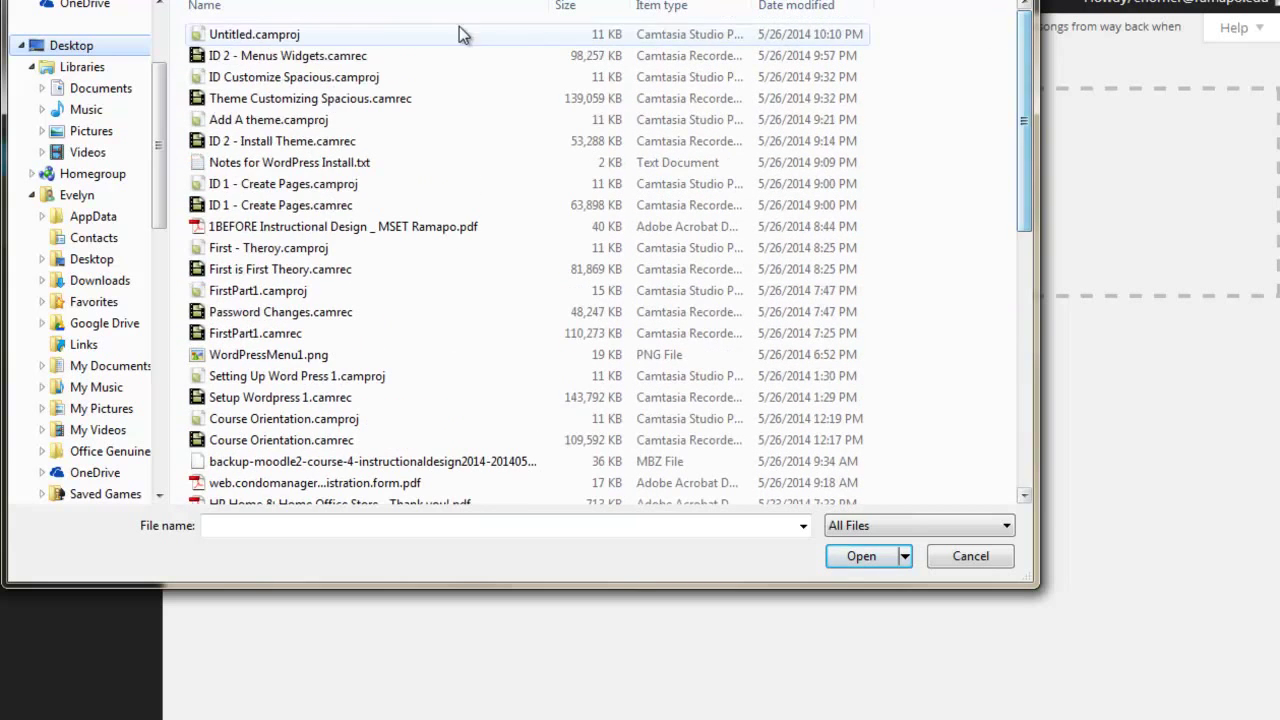
{"action": "left_click", "coordinate": [383, 8]}
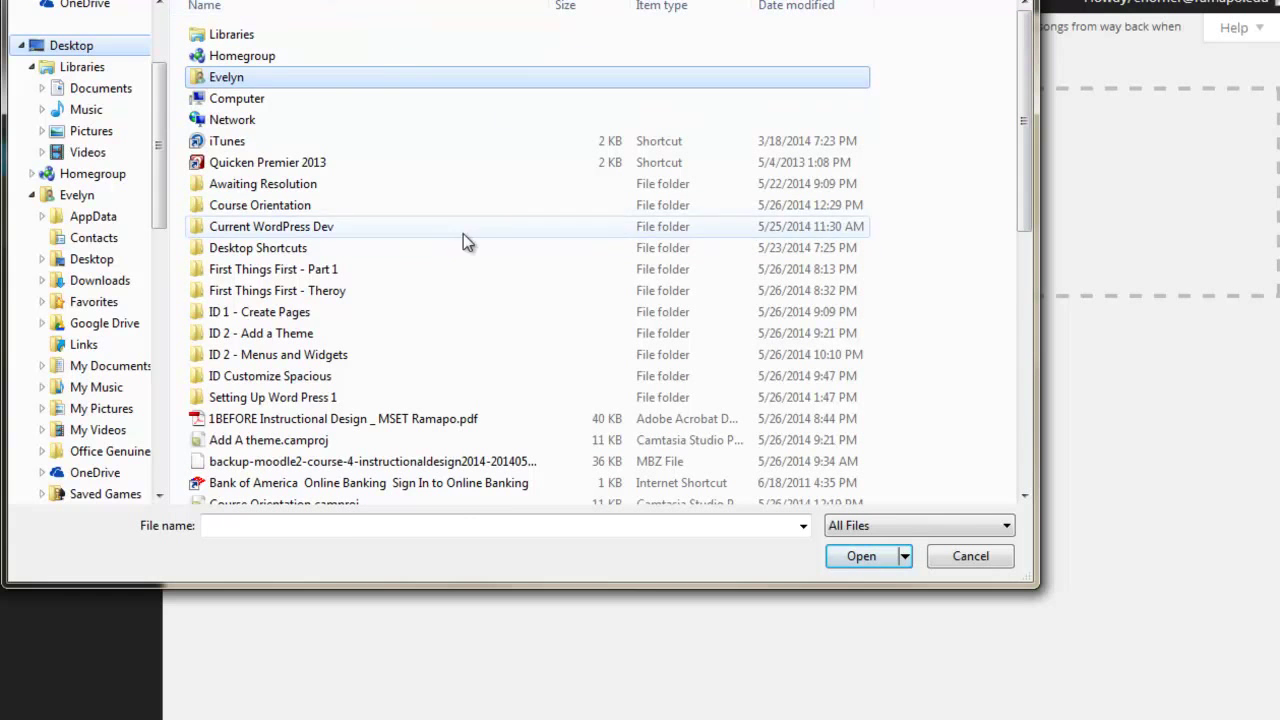
{"action": "left_click", "coordinate": [330, 420]}
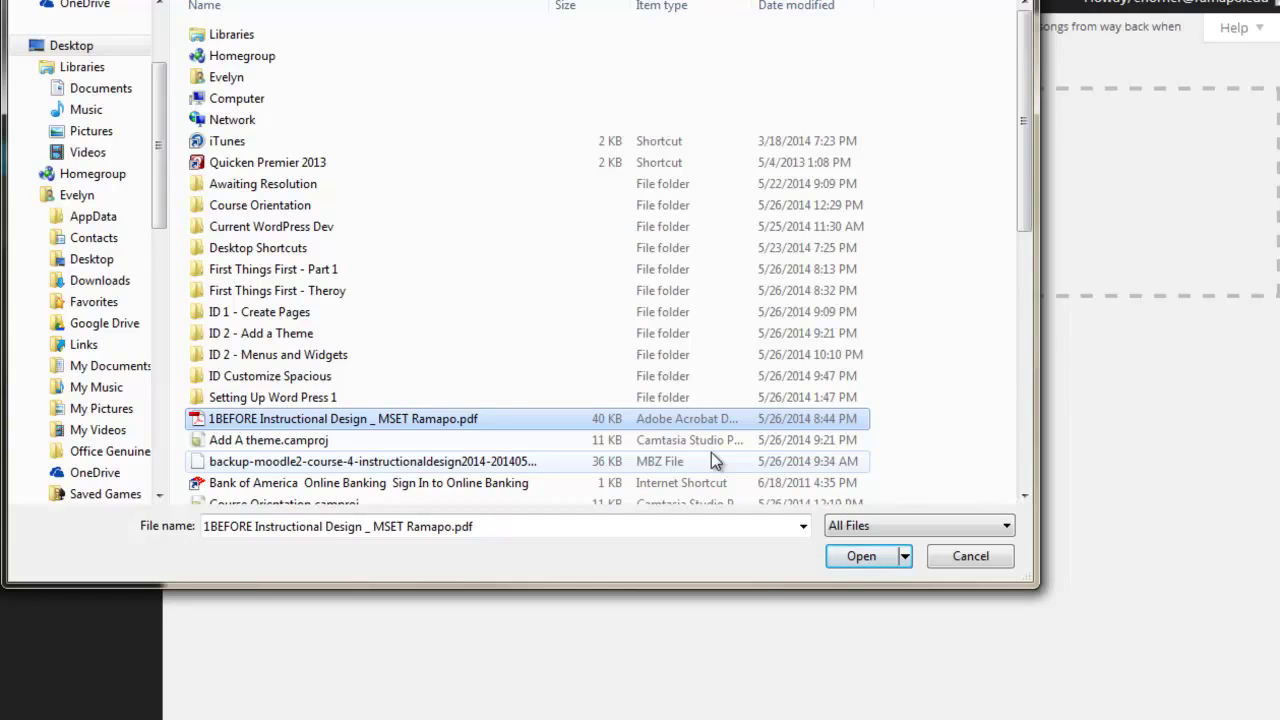
{"action": "left_click", "coordinate": [857, 556]}
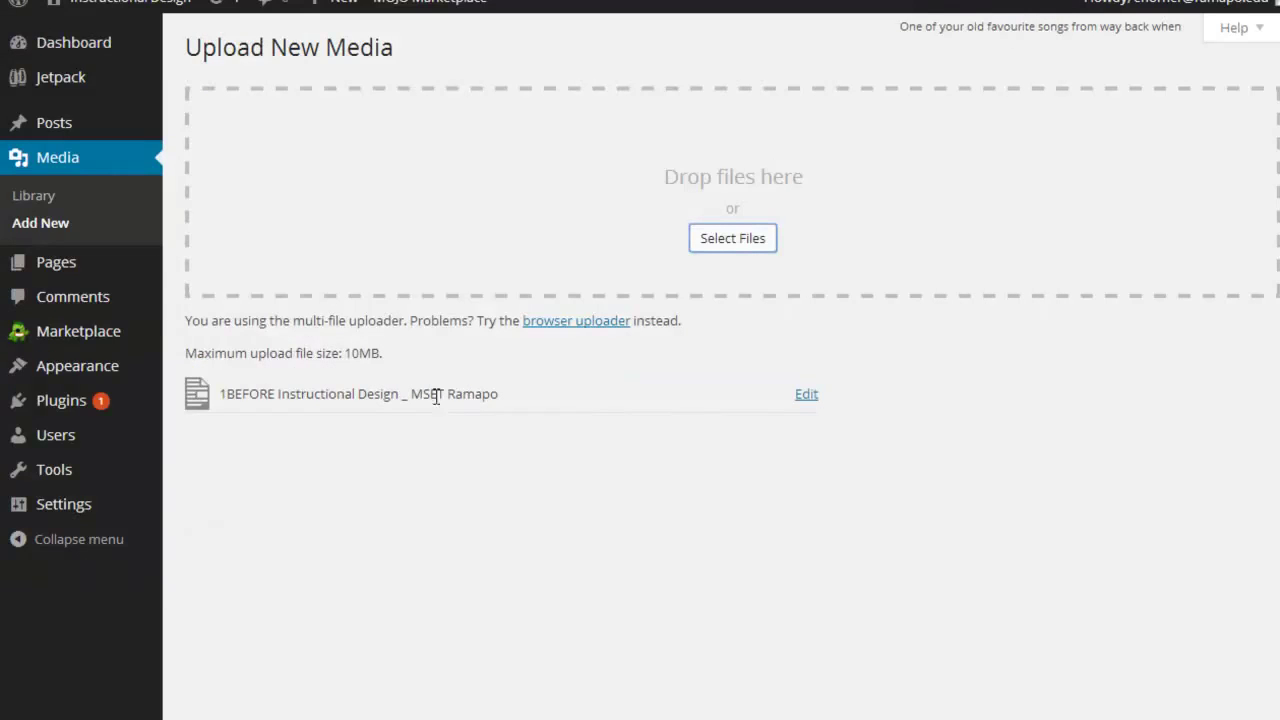
Open the "Home!" page for editing from the list of pages.
{"action": "mouse_move", "coordinate": [57, 272]}
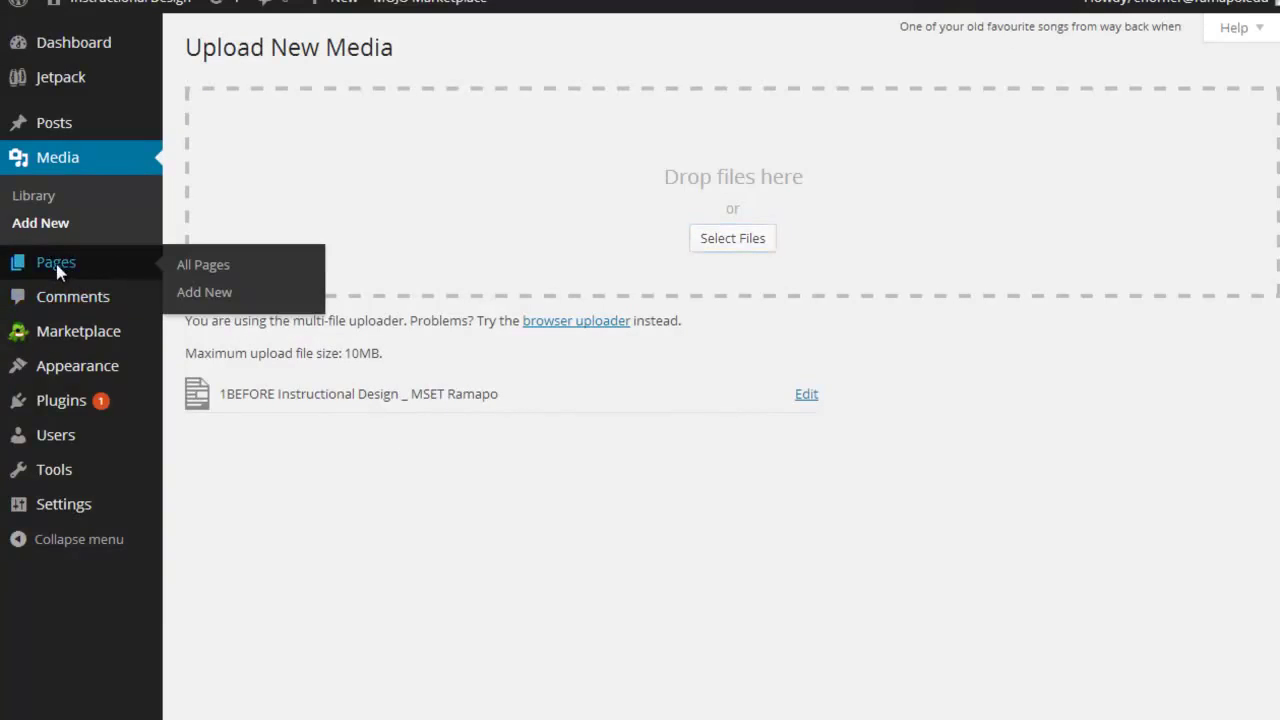
{"action": "left_click", "coordinate": [57, 268]}
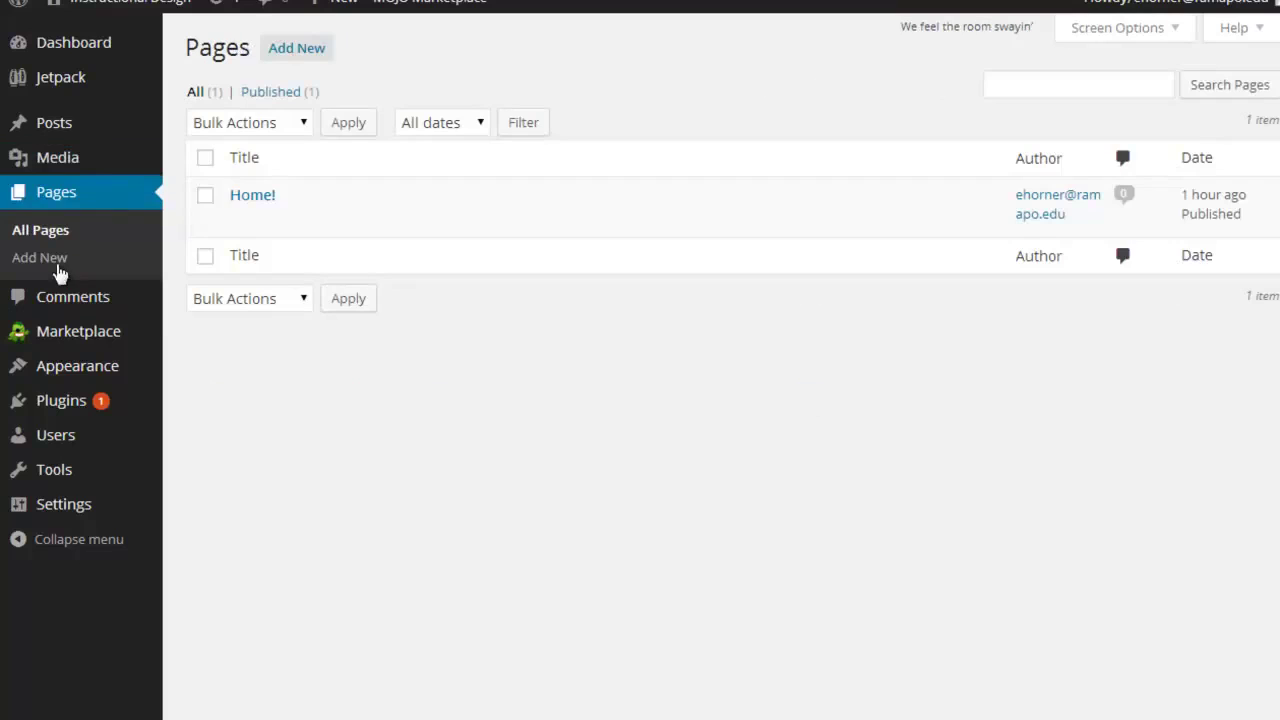
{"action": "left_click", "coordinate": [249, 196]}
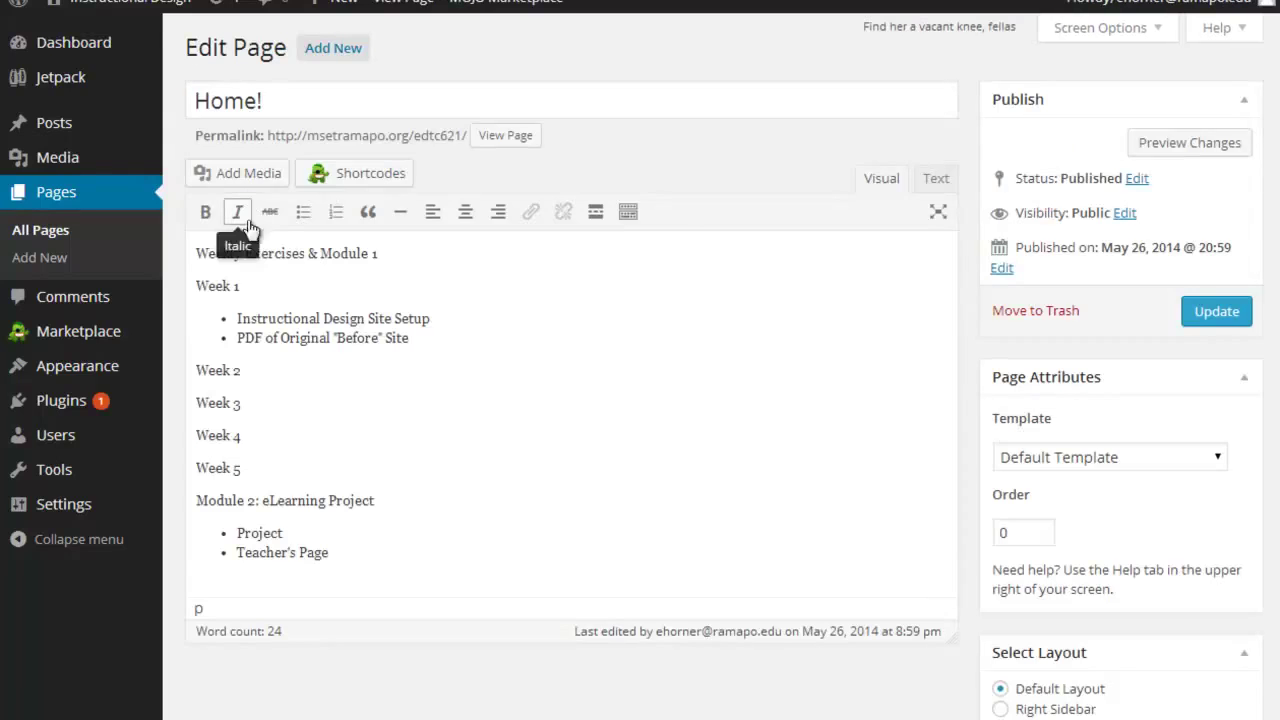
Try replacing the 'PDF of Original "Before" Site' item under Week 1 with a link to the uploaded PDF, and undo the insertion.
{"action": "left_click_drag", "start_coordinate": [237, 338], "coordinate": [418, 337]}
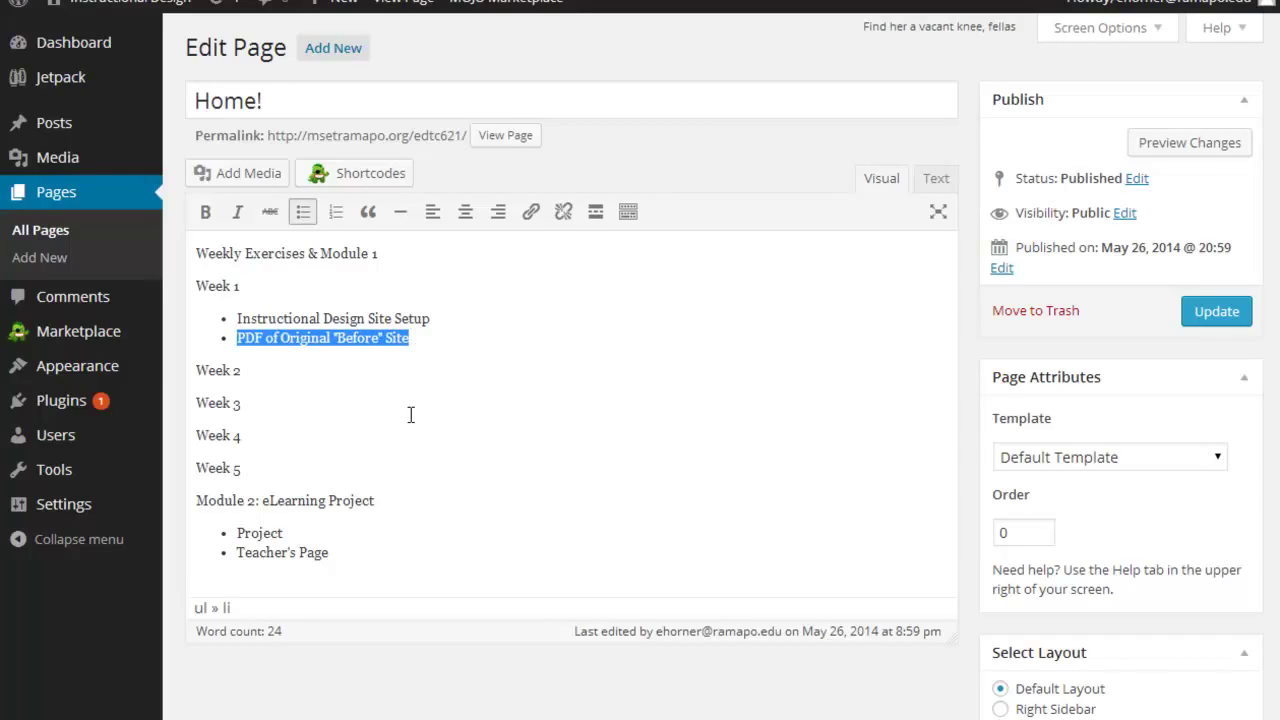
{"action": "left_click", "coordinate": [321, 340]}
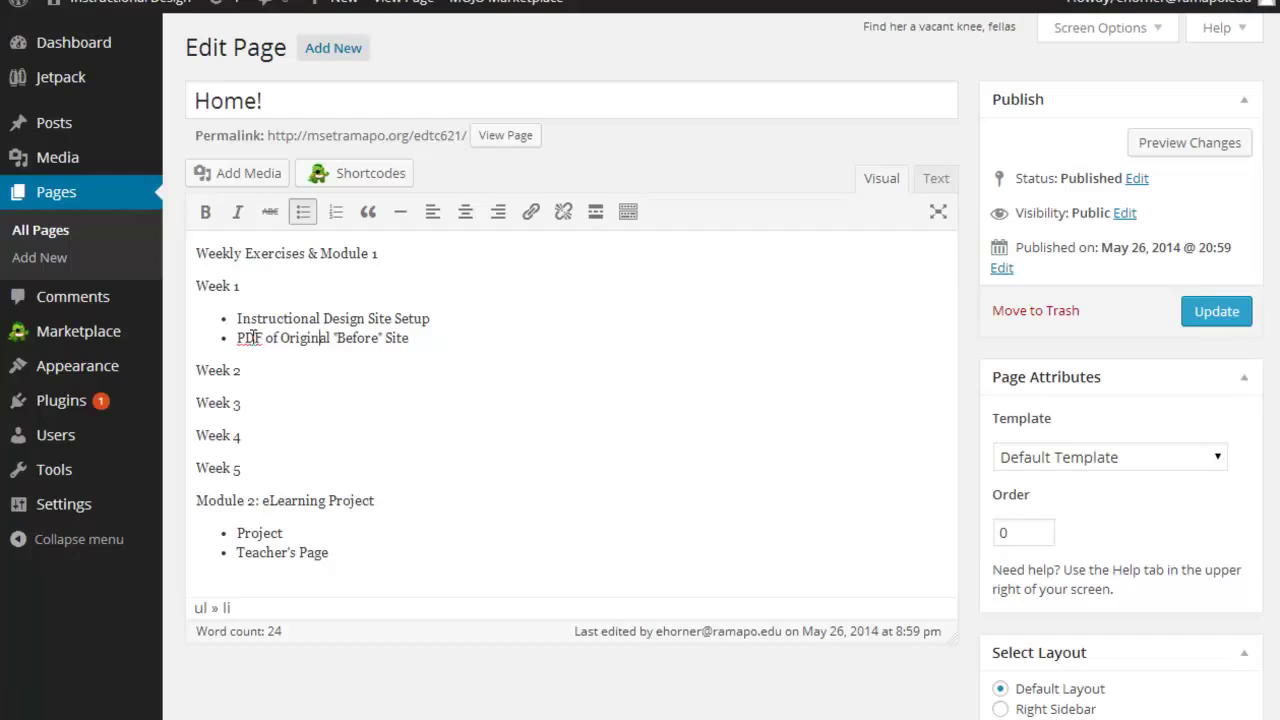
{"action": "left_click_drag", "start_coordinate": [237, 337], "coordinate": [410, 329]}
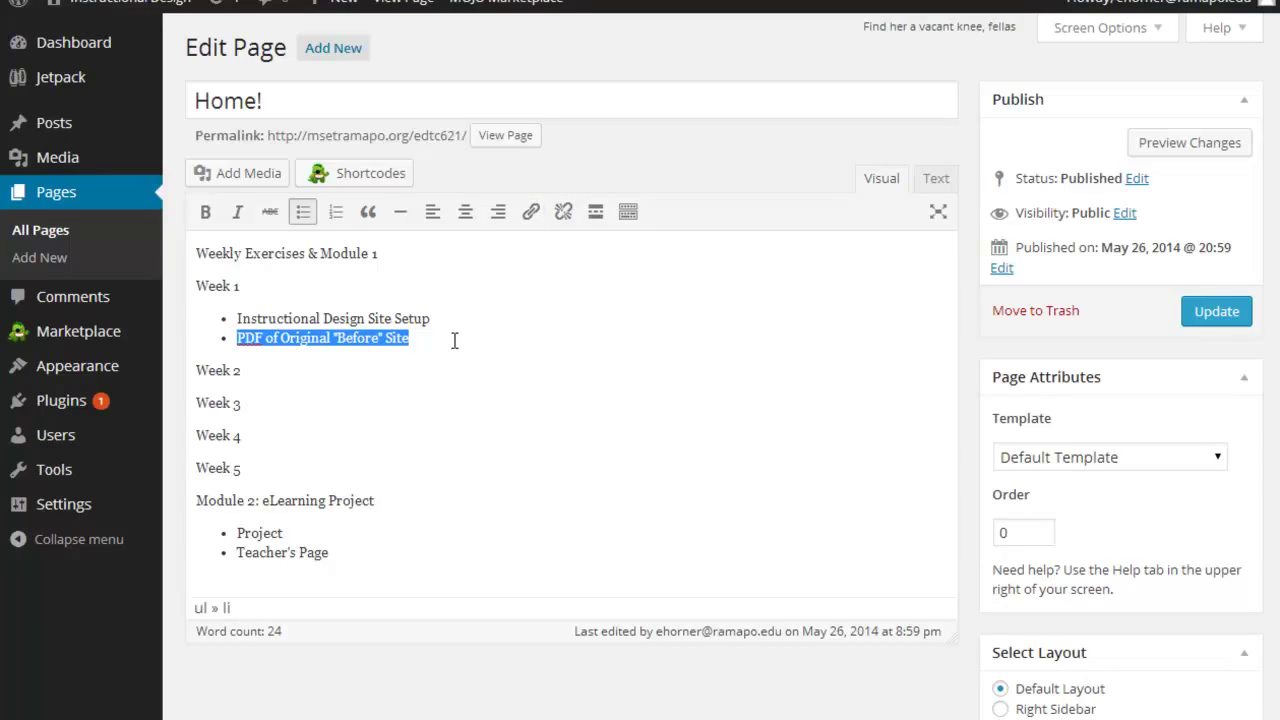
{"action": "left_click_drag", "start_coordinate": [431, 339], "coordinate": [236, 340]}
{"action": "left_click", "coordinate": [224, 178]}
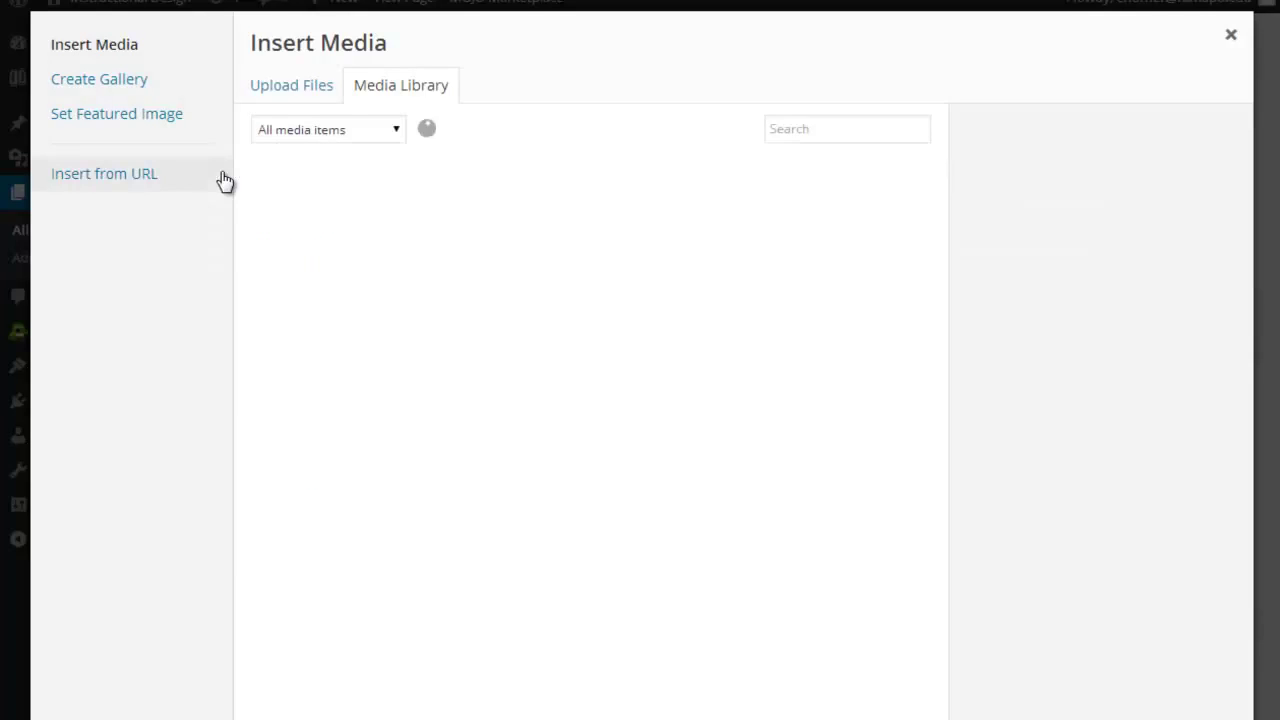
{"action": "left_click", "coordinate": [316, 206]}
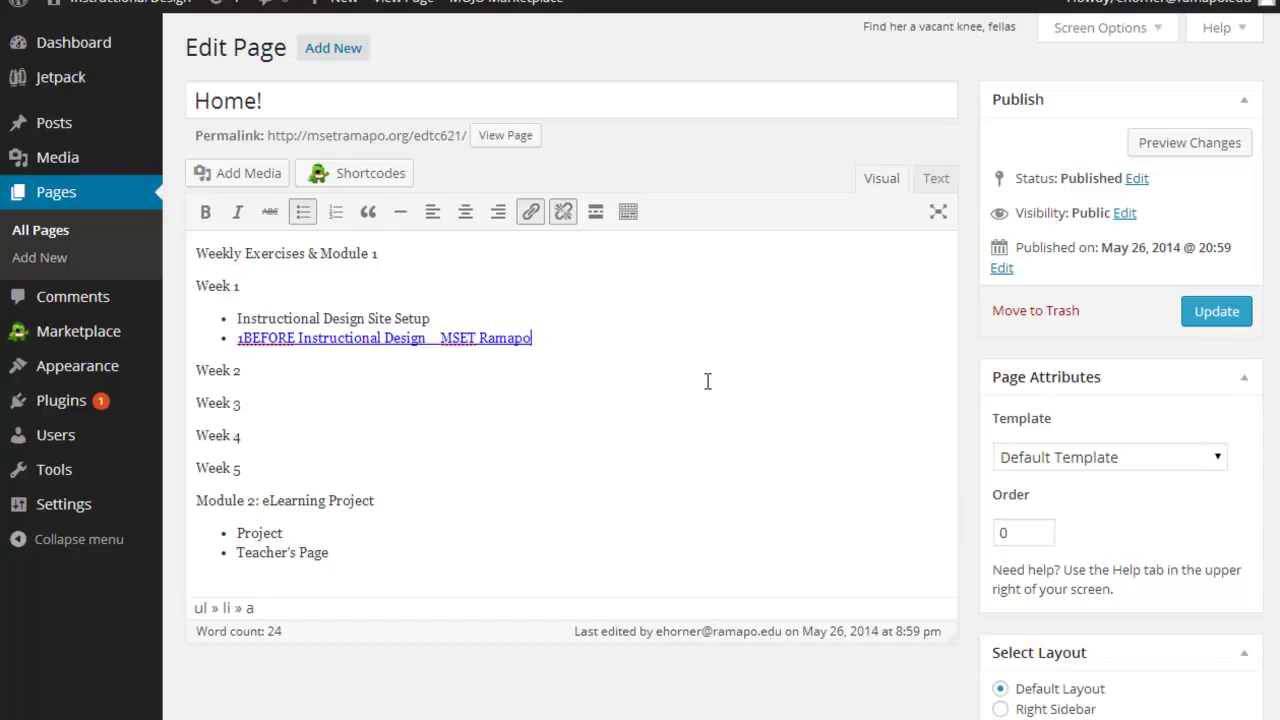
{"action": "key", "text": "ctrl+z"}
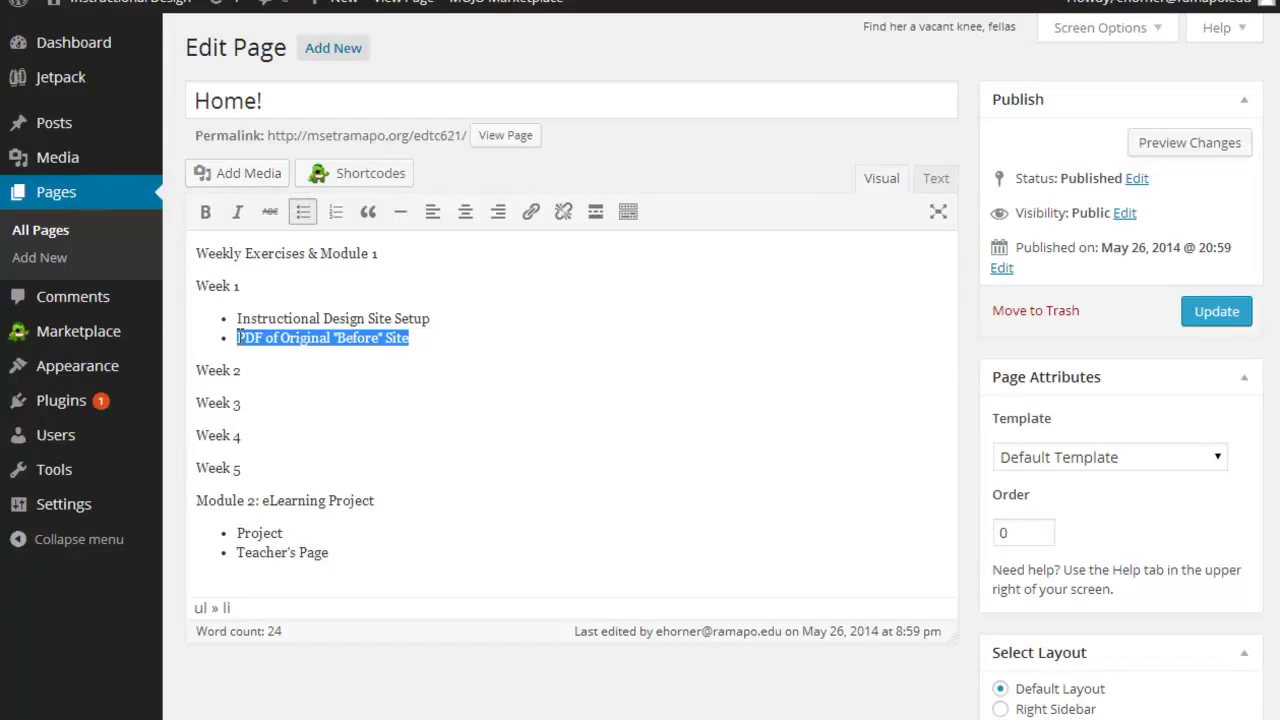
Select the uploaded 1BEFORE PDF as media for the highlighted Week 1 item and set its title to '"Before" Design'.
{"action": "left_click", "coordinate": [262, 174]}
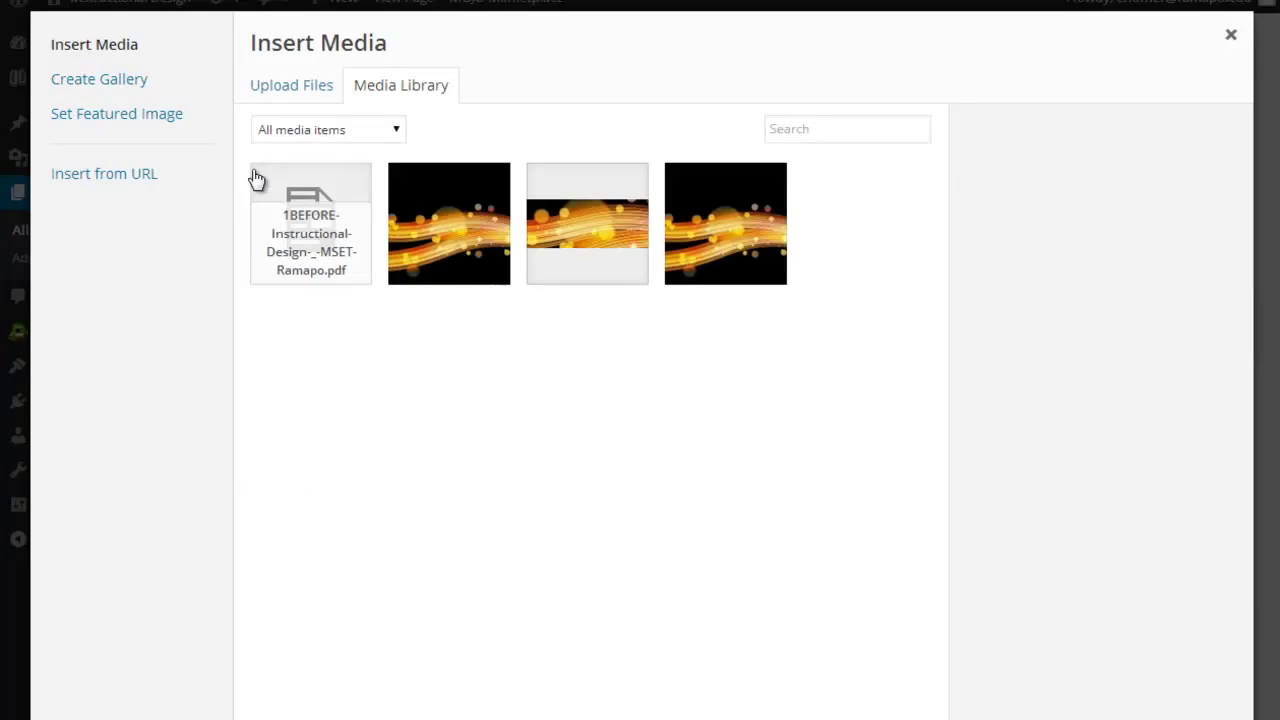
{"action": "left_click", "coordinate": [330, 214]}
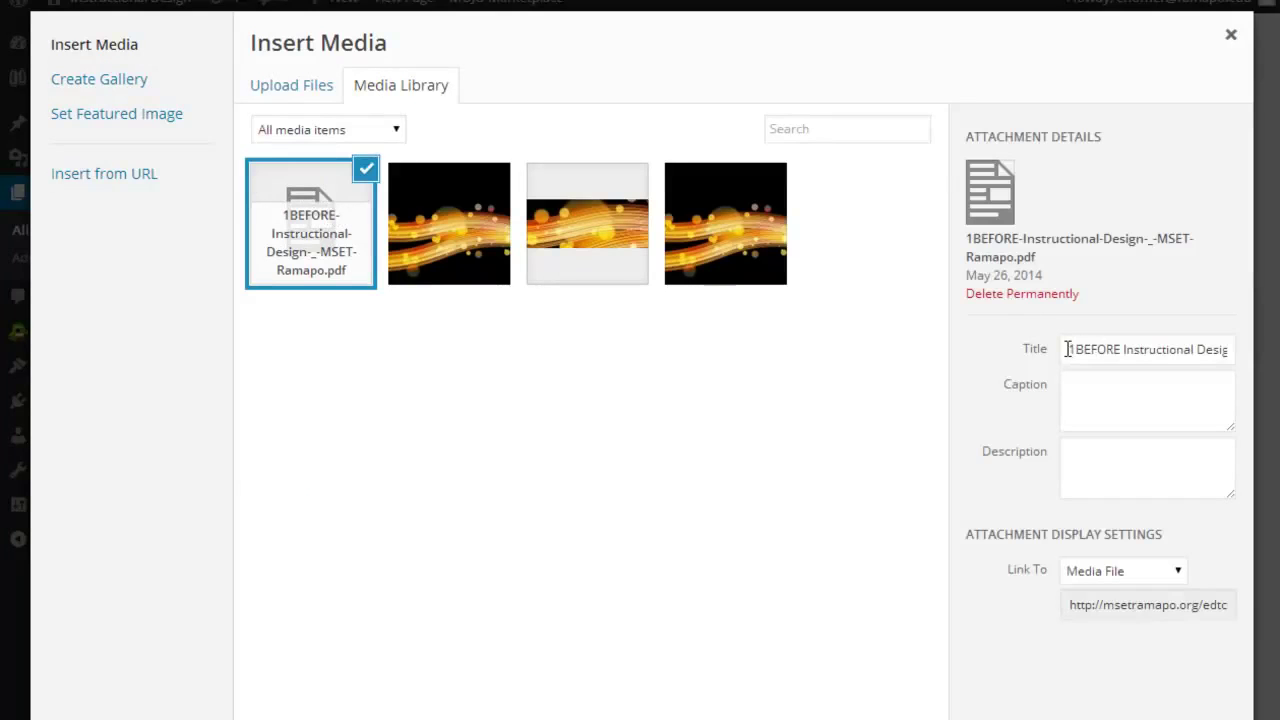
{"action": "left_click_drag", "start_coordinate": [1070, 346], "coordinate": [1267, 354]}
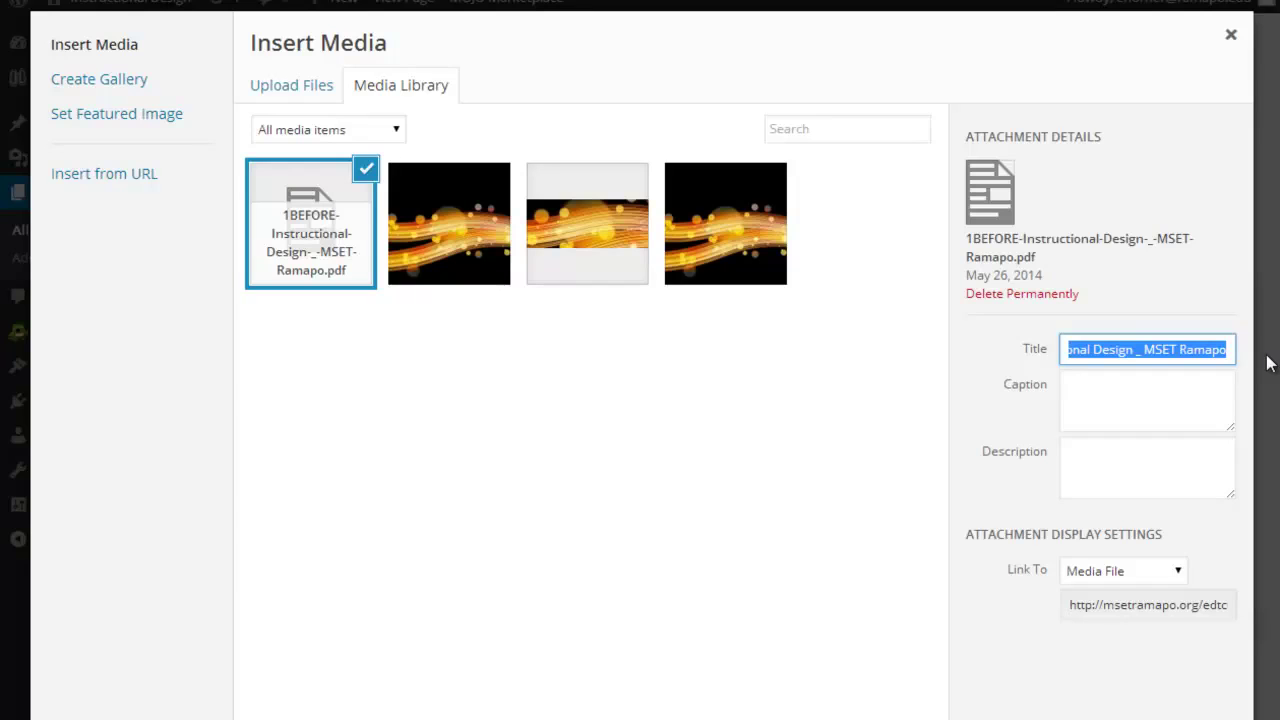
{"action": "type", "text": "BEfor"}
{"action": "key", "text": "BackSpace"}
{"action": "key", "text": "BackSpace"}
{"action": "key", "text": "BackSpace"}
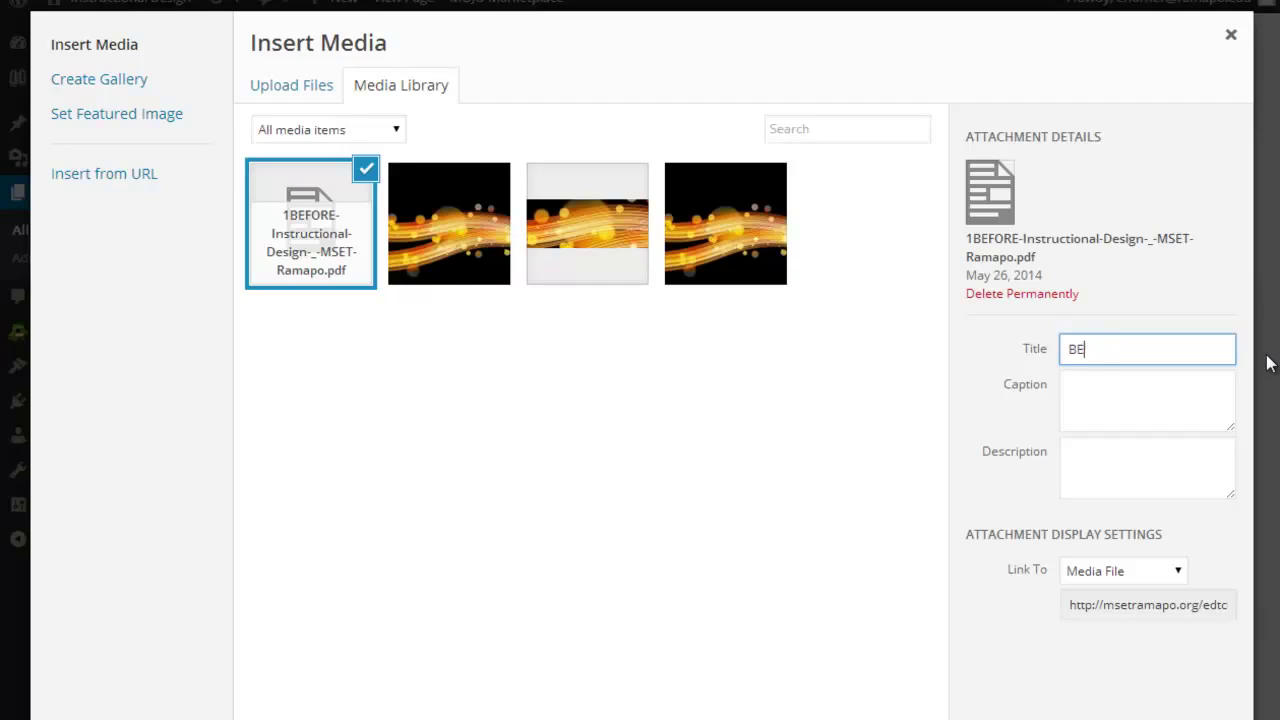
{"action": "key", "text": "BackSpace"}
{"action": "type", "text": "efore Design"}
{"action": "left_click", "coordinate": [1069, 350]}
{"action": "key", "text": "Right"}
{"action": "key", "text": "Right"}
{"action": "key", "text": "Right"}
{"action": "key", "text": "Right"}
{"action": "key", "text": "Right"}
{"action": "key", "text": "Right"}
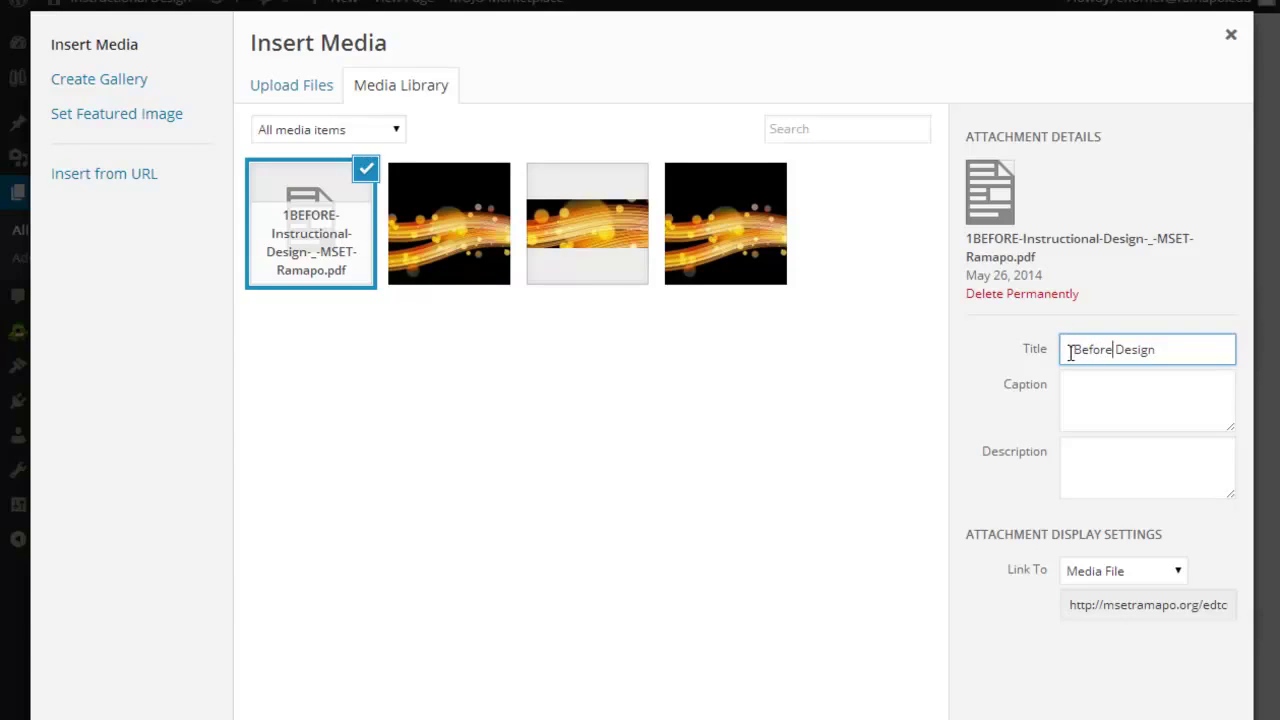
{"action": "type", "text": "\""}
Insert the titled PDF link in place of the selected Week 1 item and update the "Home!" page.
{"action": "key", "text": "Return"}
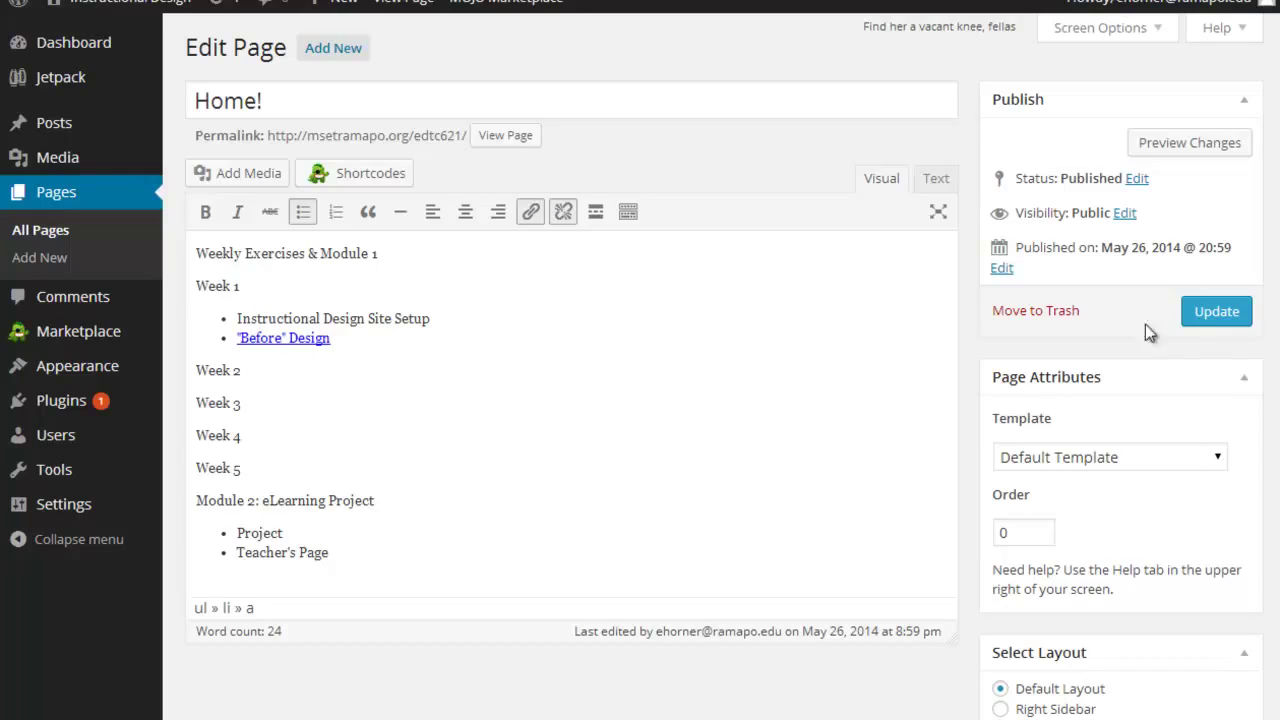
{"action": "left_click", "coordinate": [1236, 312]}
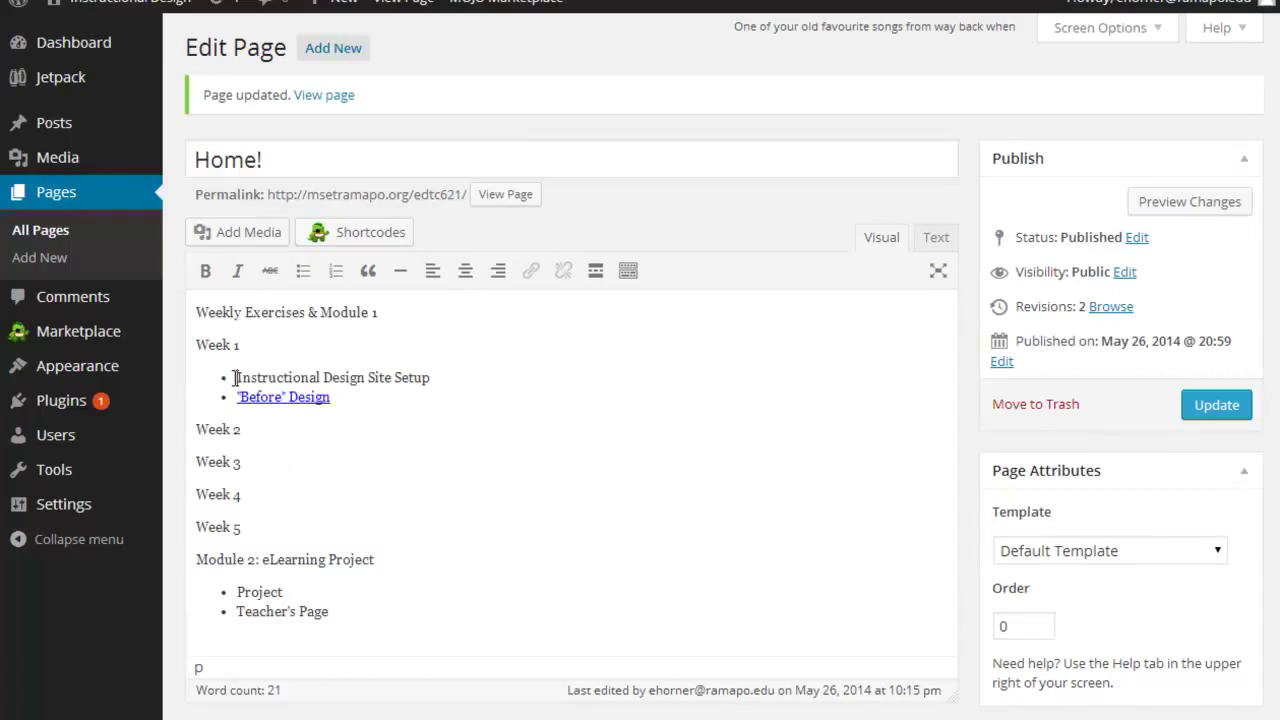
Reload the published "Home!" page, open the '"Before" Design' link to check the PDF, and return to that item in the page editor.
{"action": "left_click_drag", "start_coordinate": [239, 380], "coordinate": [458, 378]}
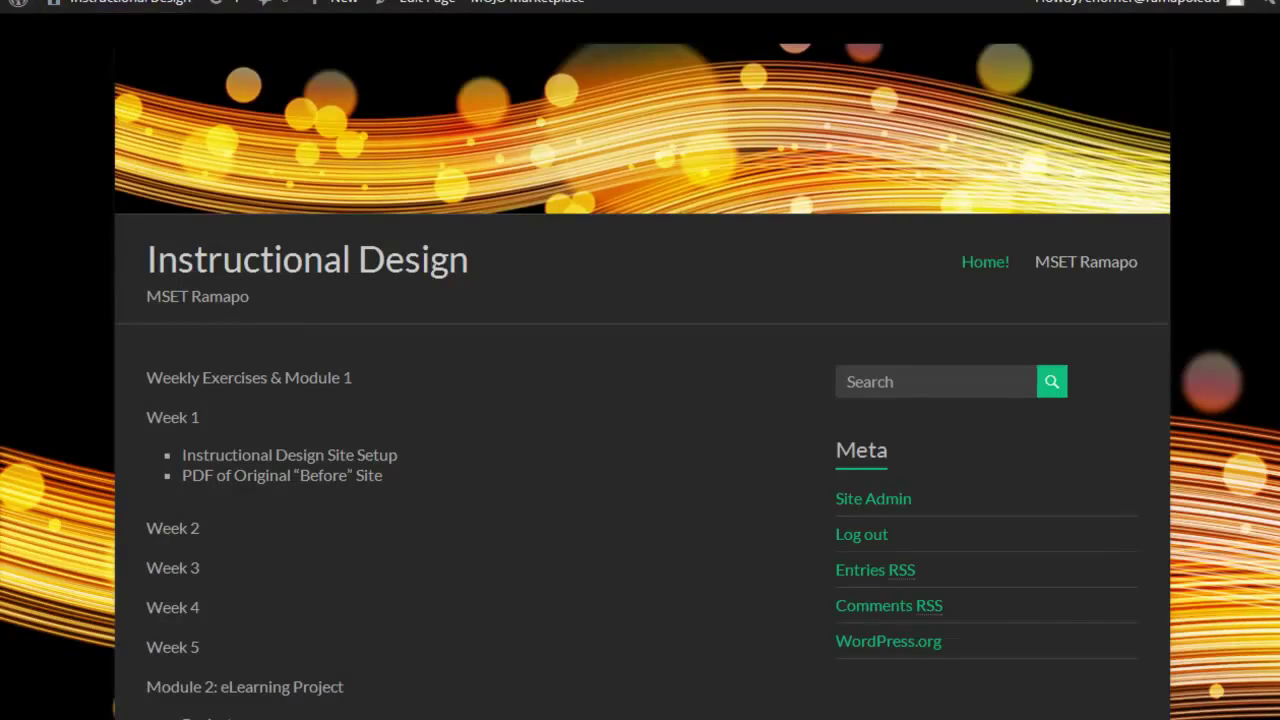
{"action": "key", "text": "F5"}
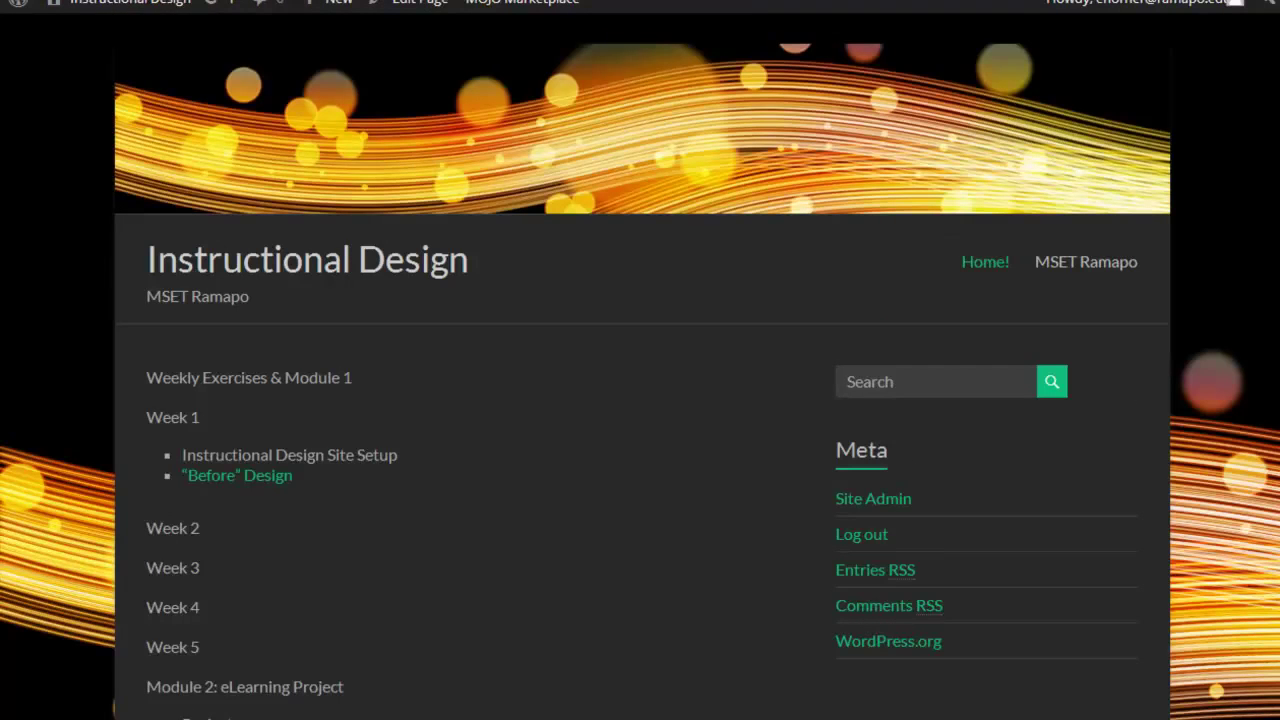
{"action": "left_click", "coordinate": [242, 478]}
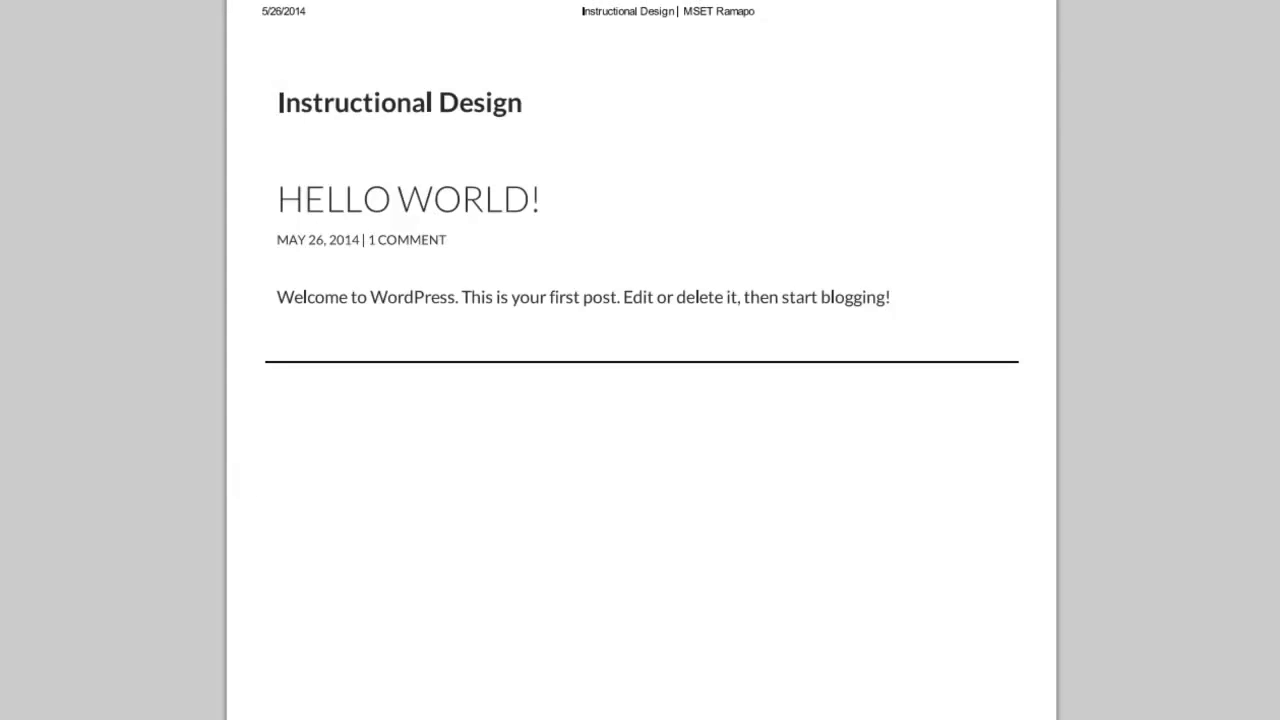
{"action": "key", "text": "alt+Left"}
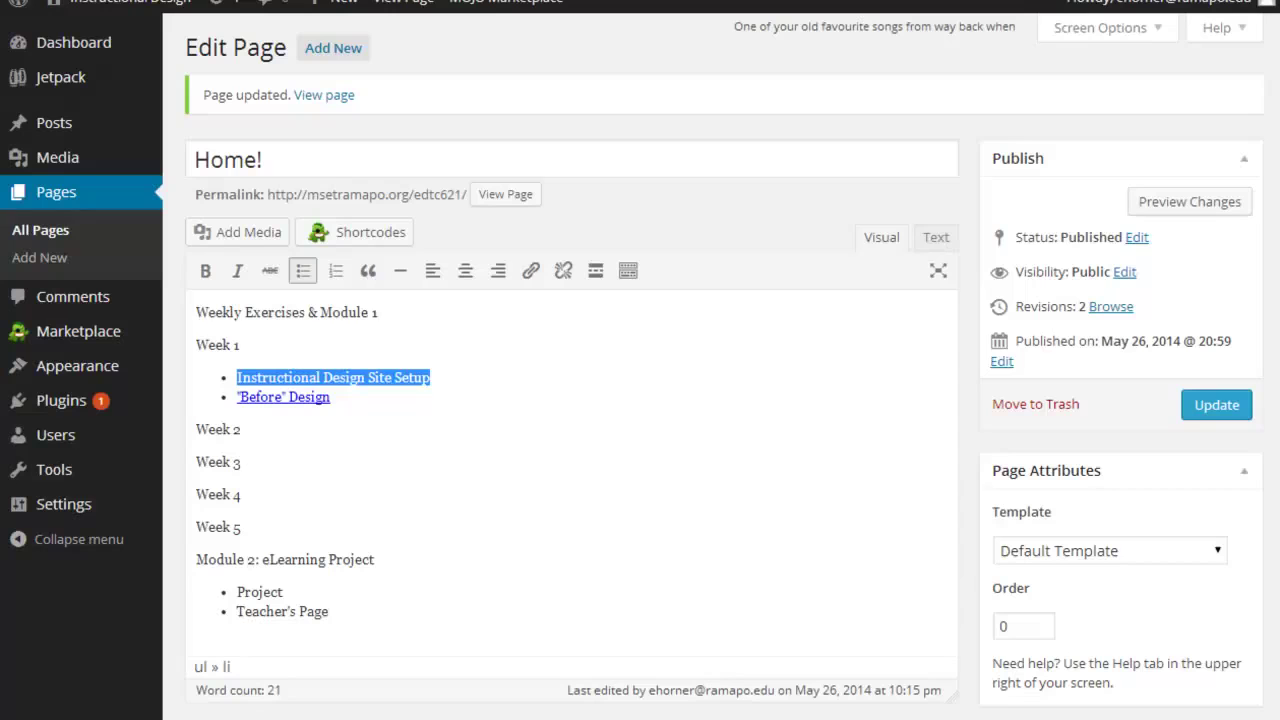
{"action": "key", "text": "alt+Left"}
{"action": "left_click", "coordinate": [367, 400]}
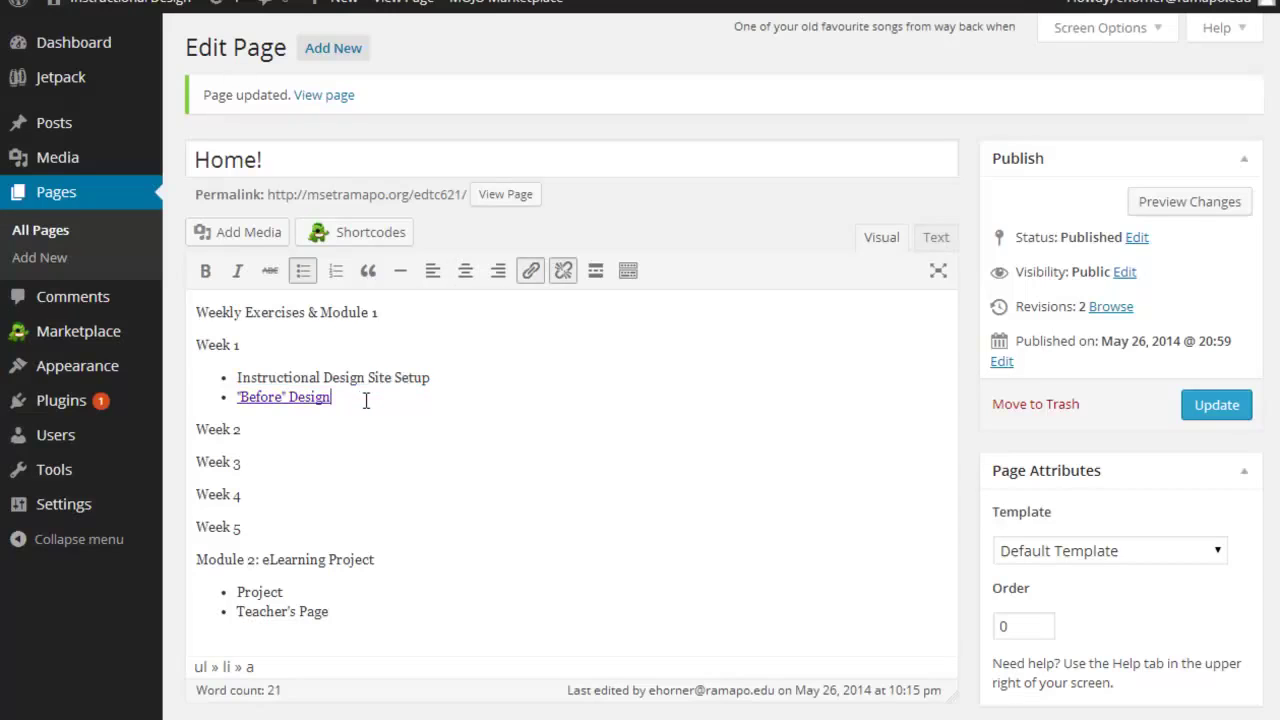